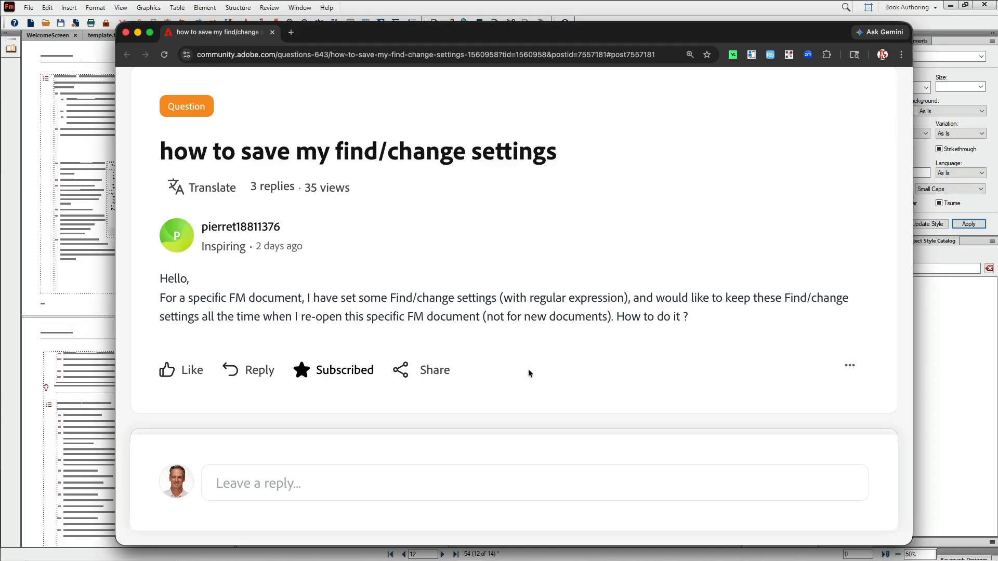
# - Switch to FrameMaker, open Find/Change as a floating panel over c04.fm and check its list of recent search strings
pyautogui.hotkey('alt', 'Tab')
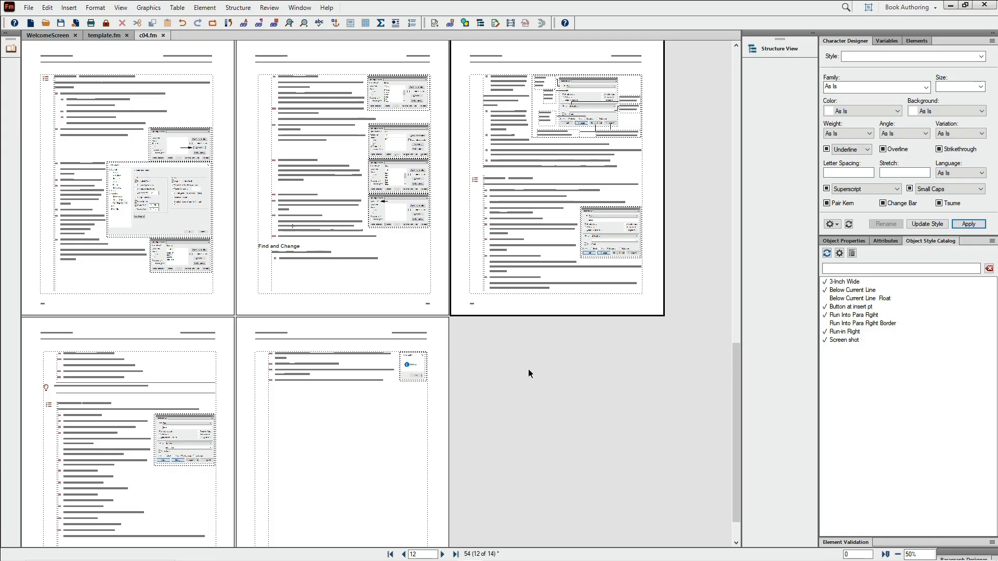
pyautogui.hotkey('ctrl', 'f')
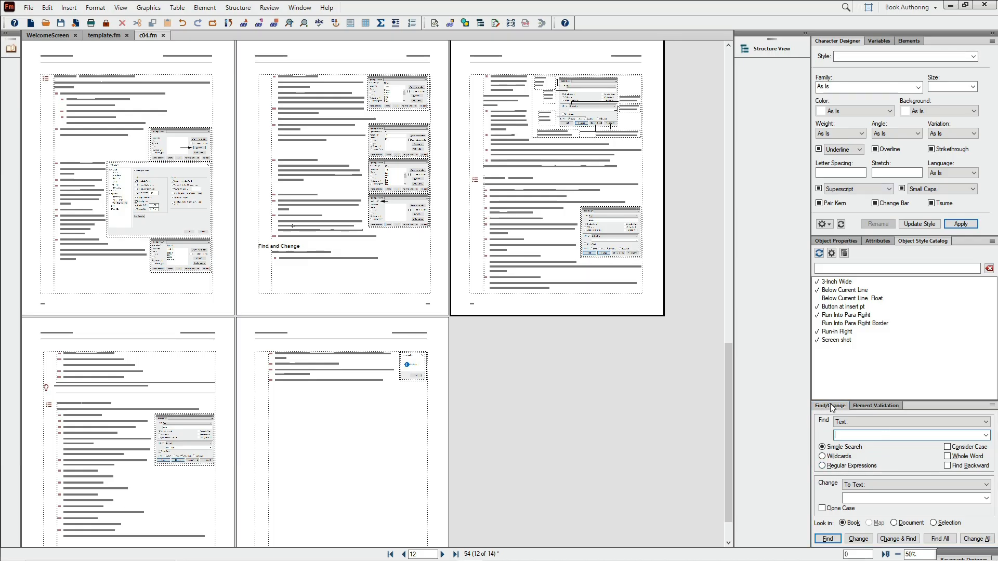
pyautogui.moveTo(830, 405); pyautogui.dragTo(513, 343)
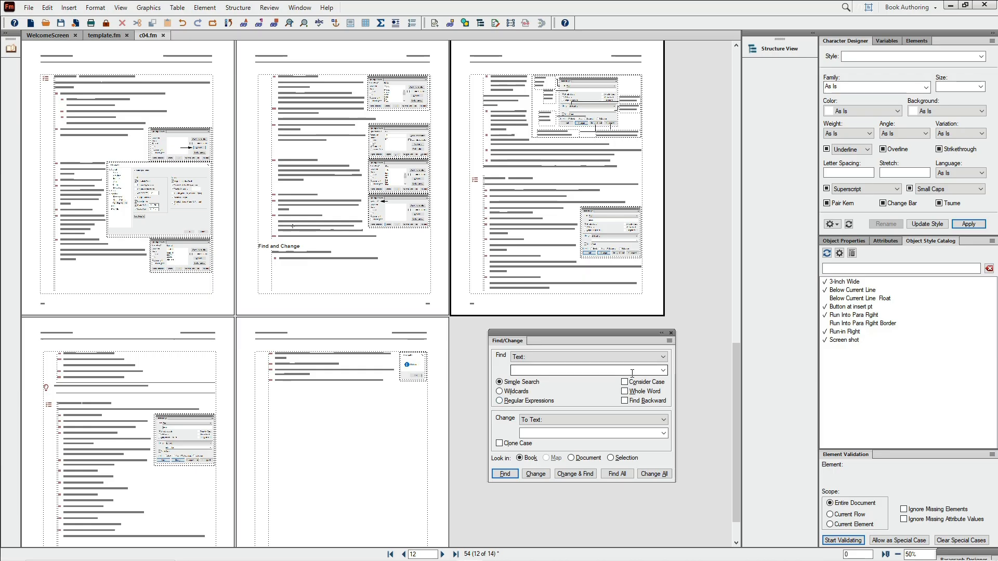
pyautogui.click(664, 370)
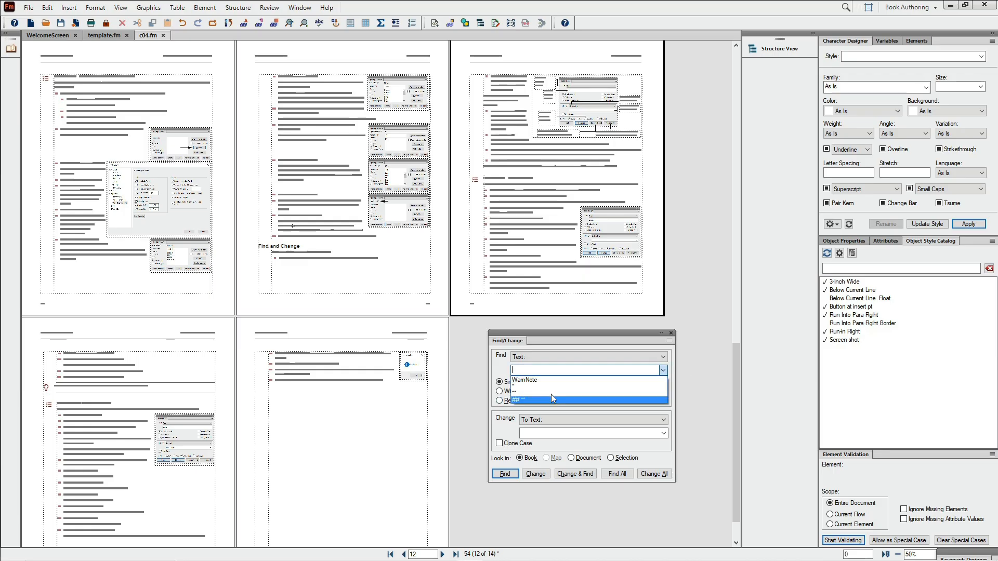
pyautogui.click(498, 364)
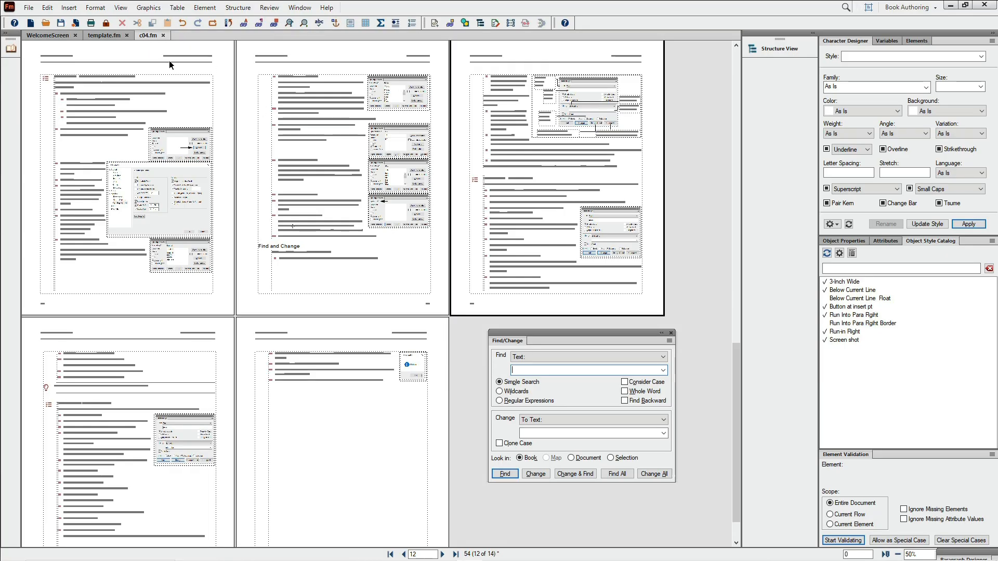
# - Display the reference pages of c04.fm and move the floating Find/Change panel out of the way
pyautogui.click(121, 7)
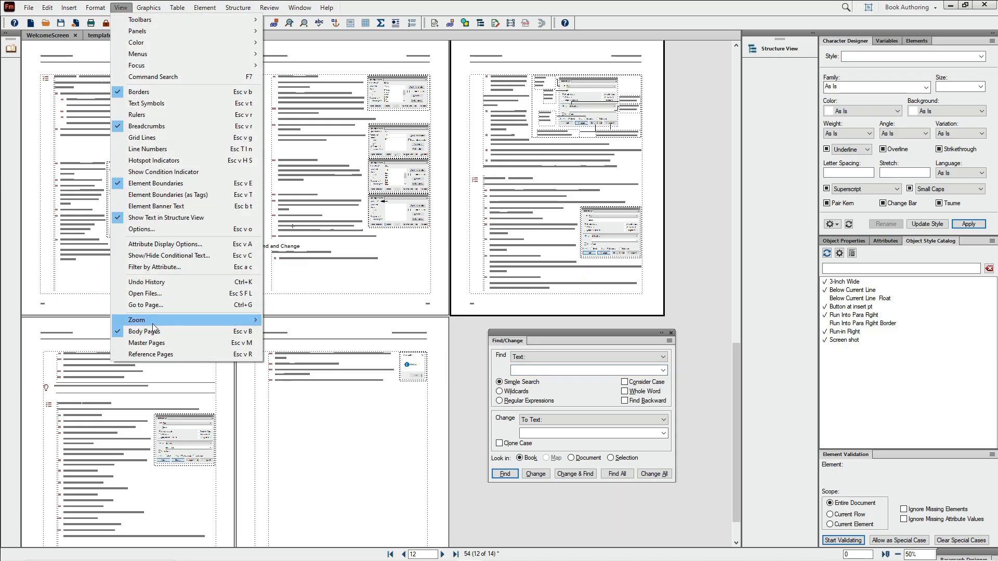
pyautogui.click(145, 352)
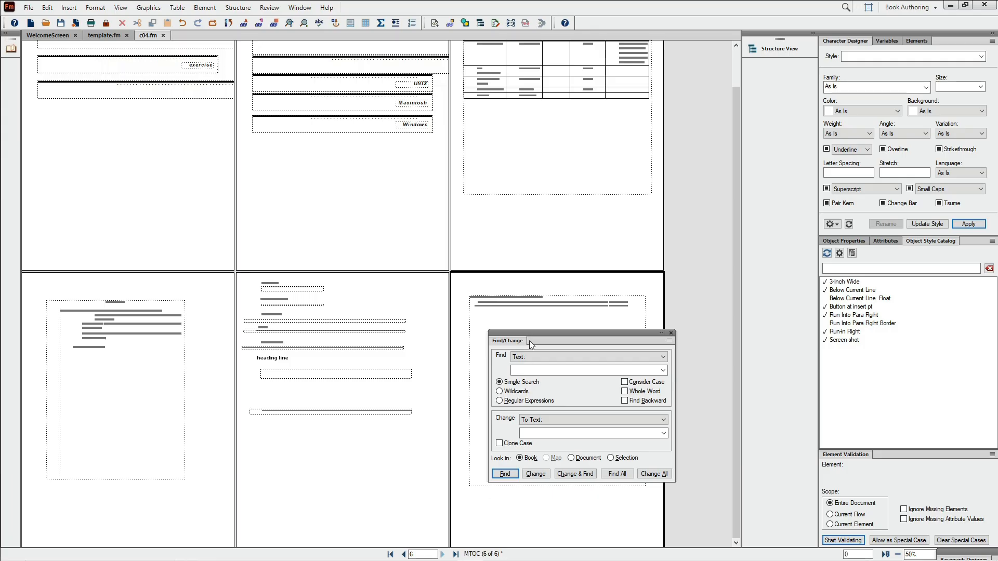
pyautogui.moveTo(537, 335); pyautogui.dragTo(624, 210)
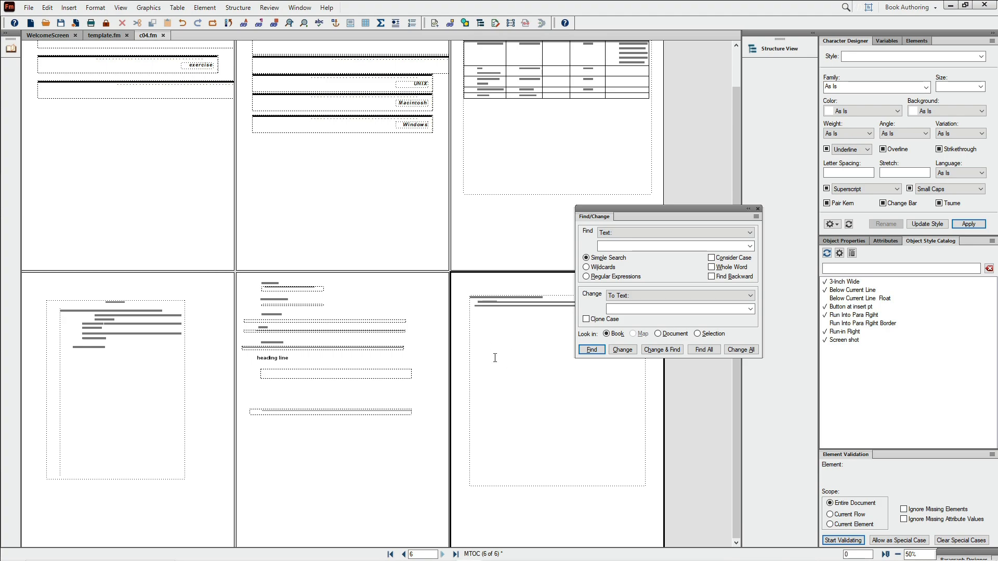
# - Switch to template.fm and display its reference pages
pyautogui.click(106, 36)
pyautogui.click(120, 7)
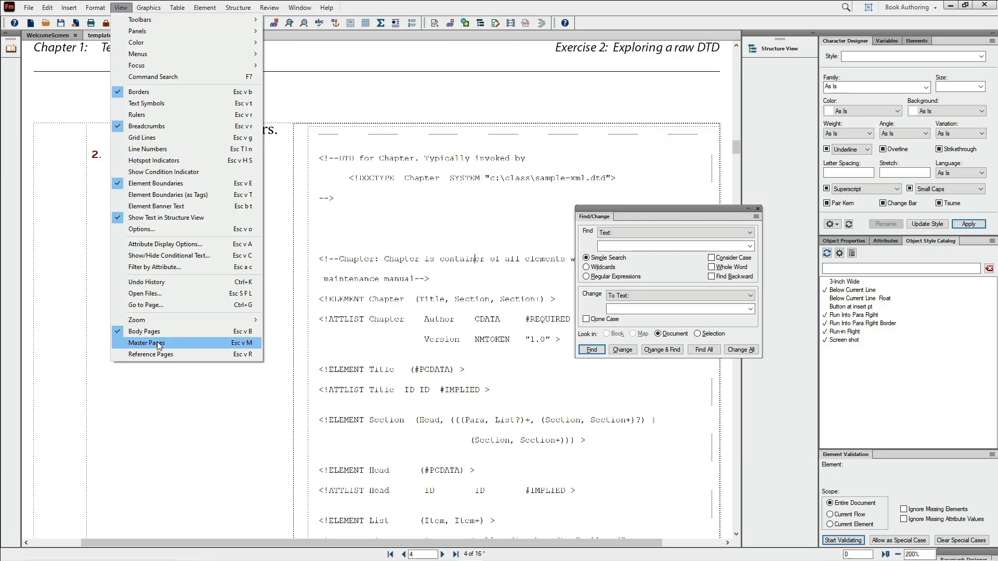
pyautogui.click(155, 354)
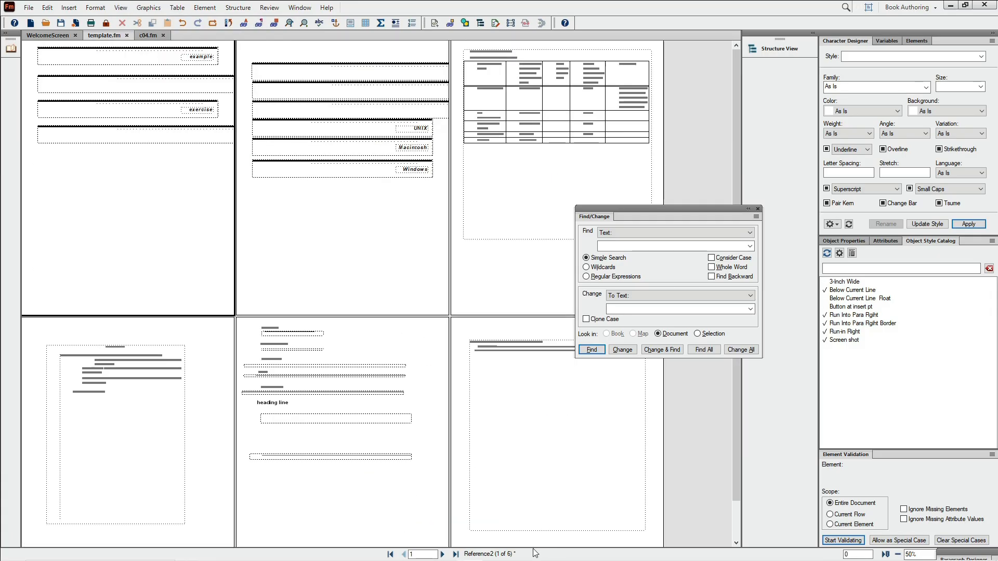
pyautogui.click(459, 445)
# - Add a new reference page named RegEx to template.fm
pyautogui.click(96, 8)
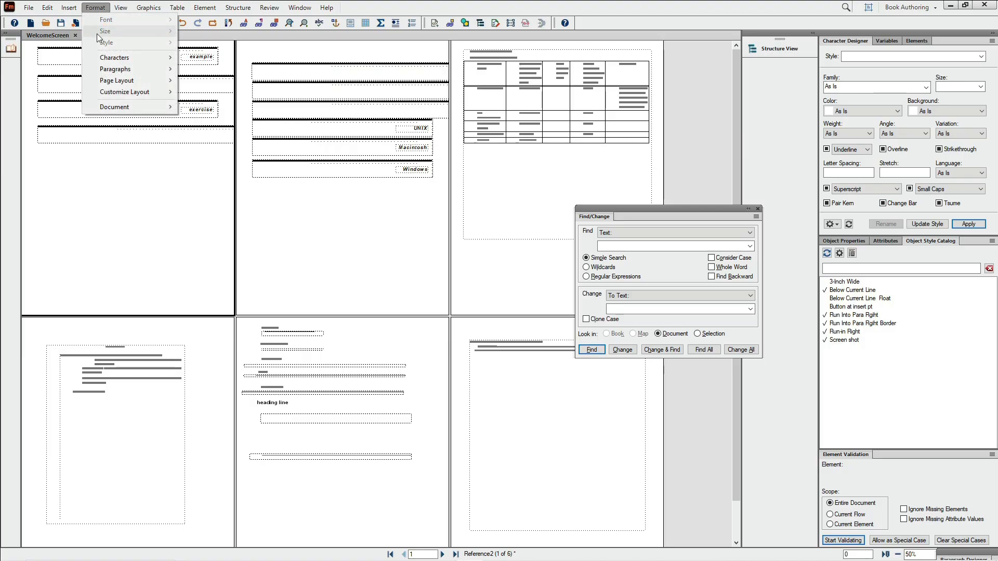
pyautogui.moveTo(100, 82)
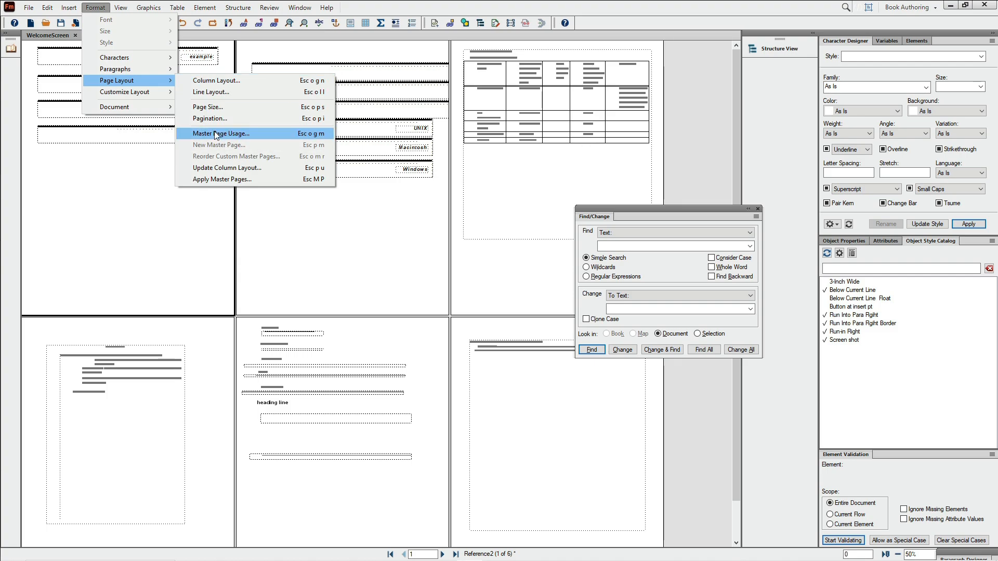
pyautogui.moveTo(68, 11)
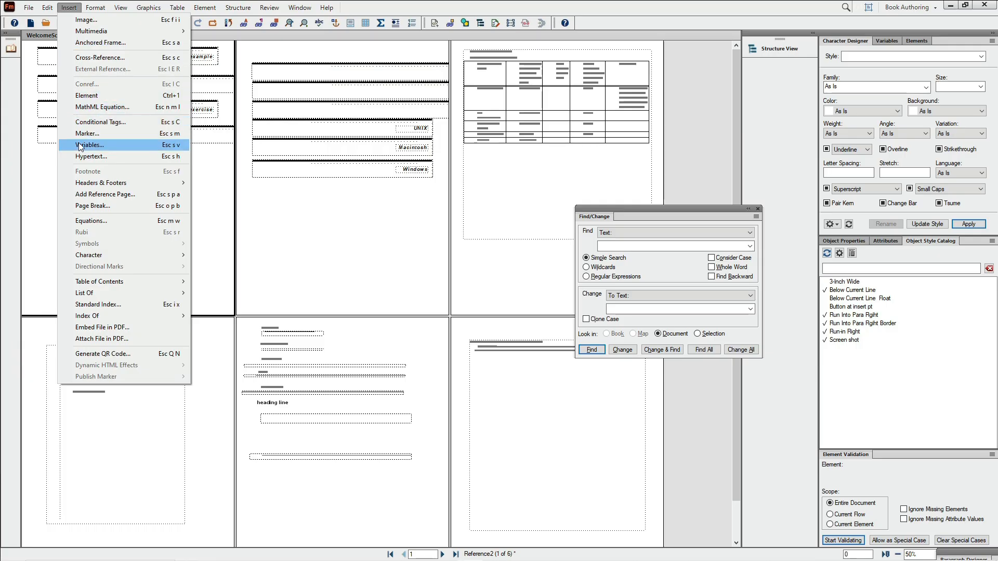
pyautogui.click(95, 194)
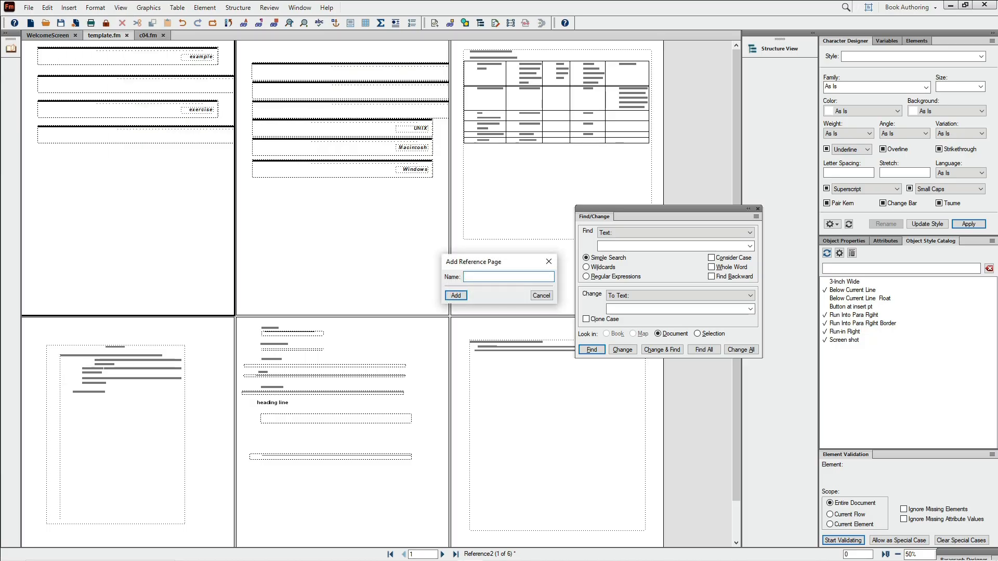
pyautogui.write('RegEx')
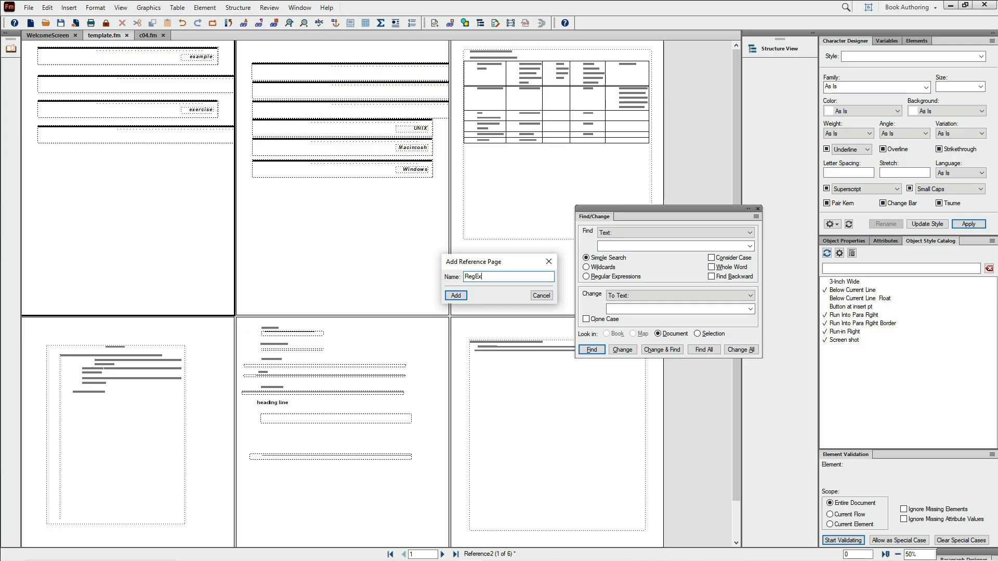
pyautogui.press('Return')
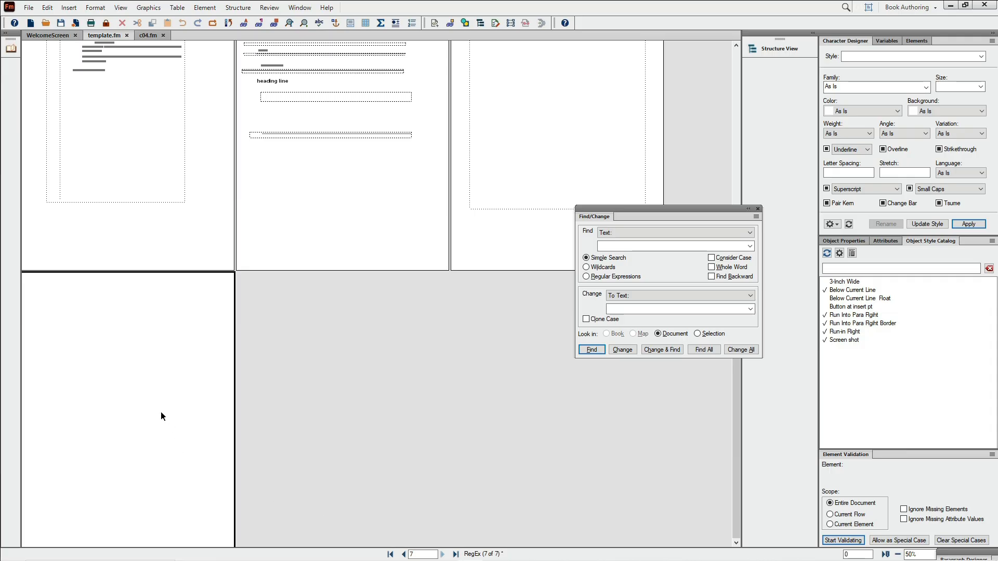
# - Show the drawing tools and draw a text frame covering most of the blank RegEx reference page
pyautogui.click(148, 8)
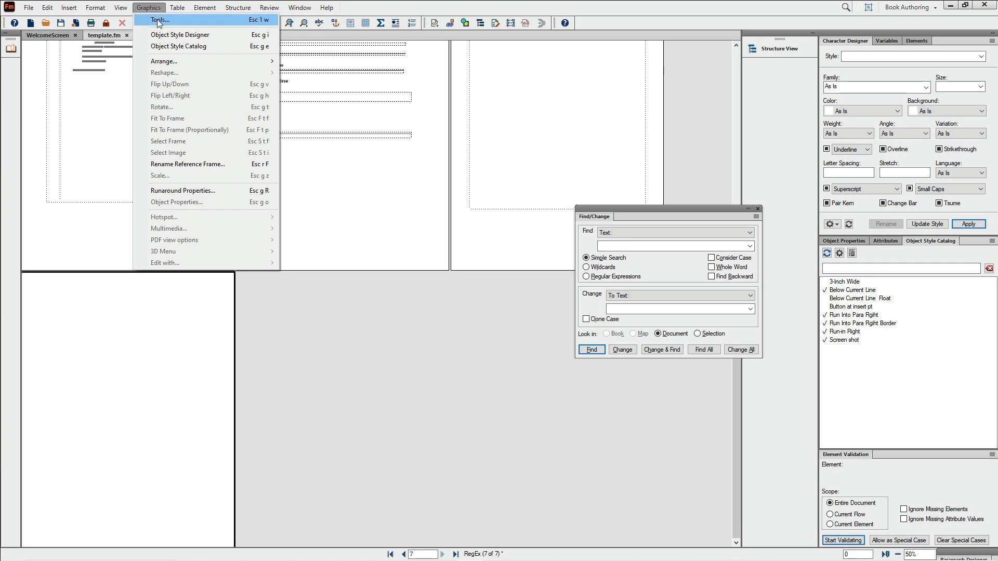
pyautogui.click(160, 23)
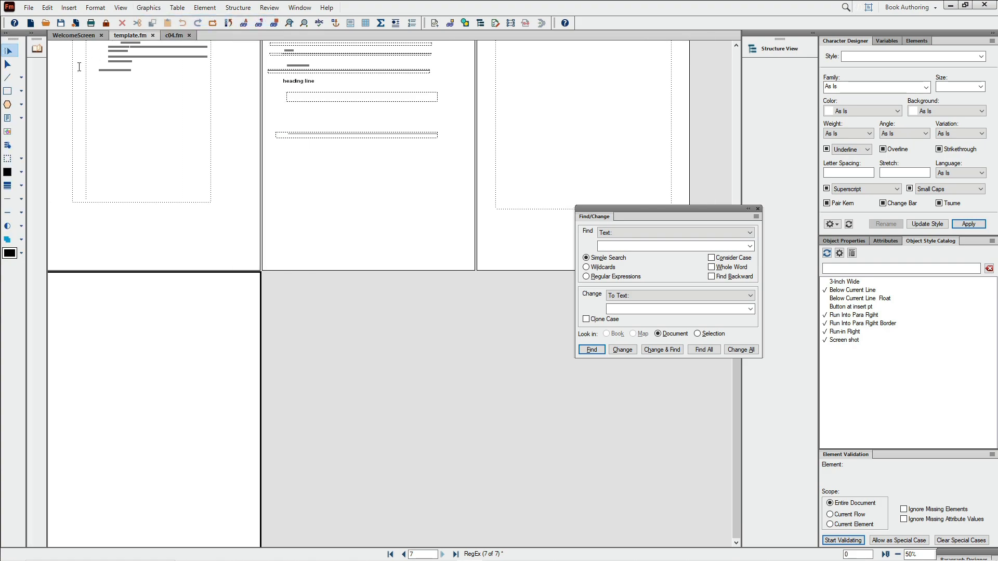
pyautogui.click(8, 120)
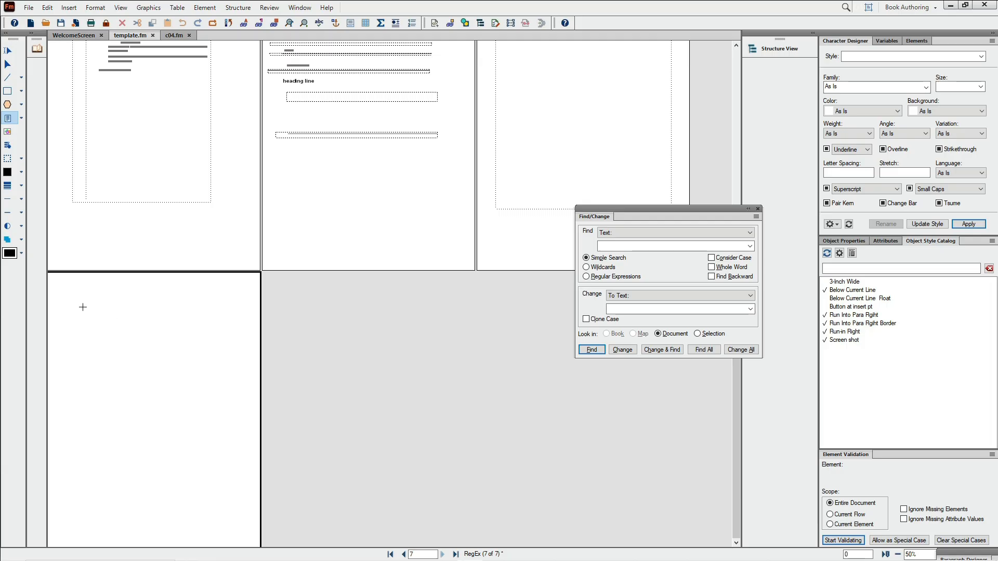
pyautogui.moveTo(82, 308); pyautogui.dragTo(240, 514)
pyautogui.click(151, 345)
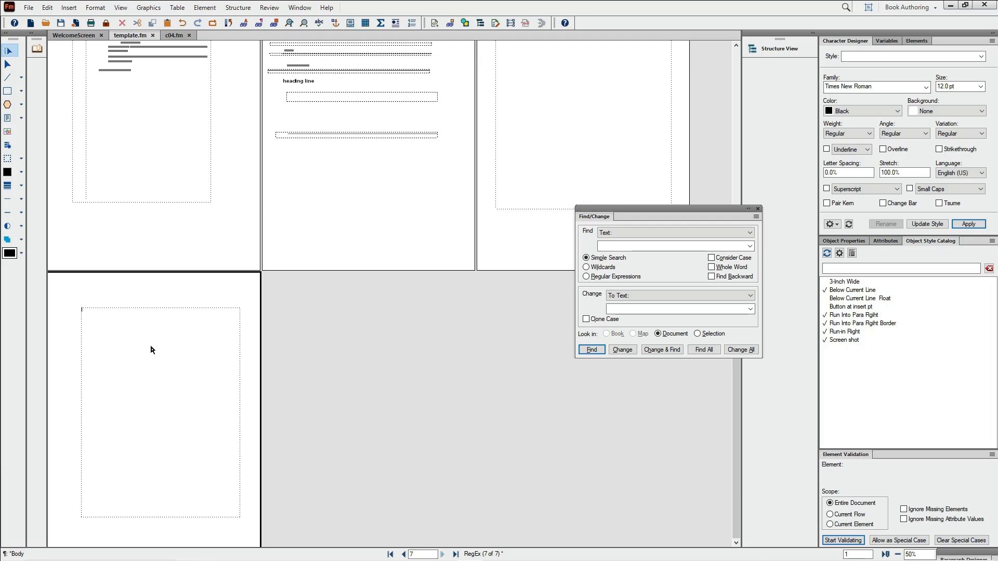
# - Enter the heading "RegEx strings" in the new text frame, with the expression ", (\b.+\b)" on the line below
pyautogui.scroll(2, 151, 347)
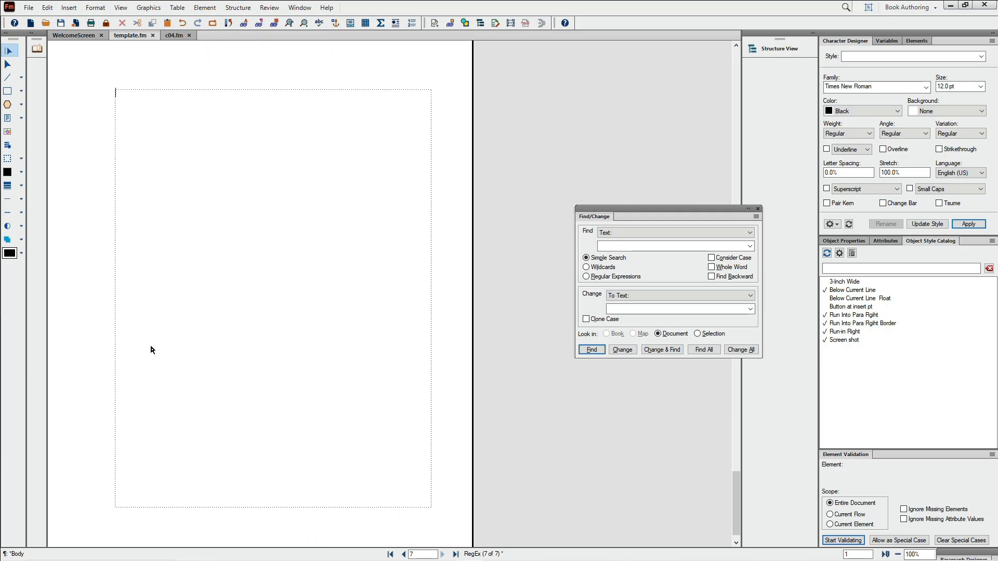
pyautogui.write('RegEx strings')
pyautogui.press('Return')
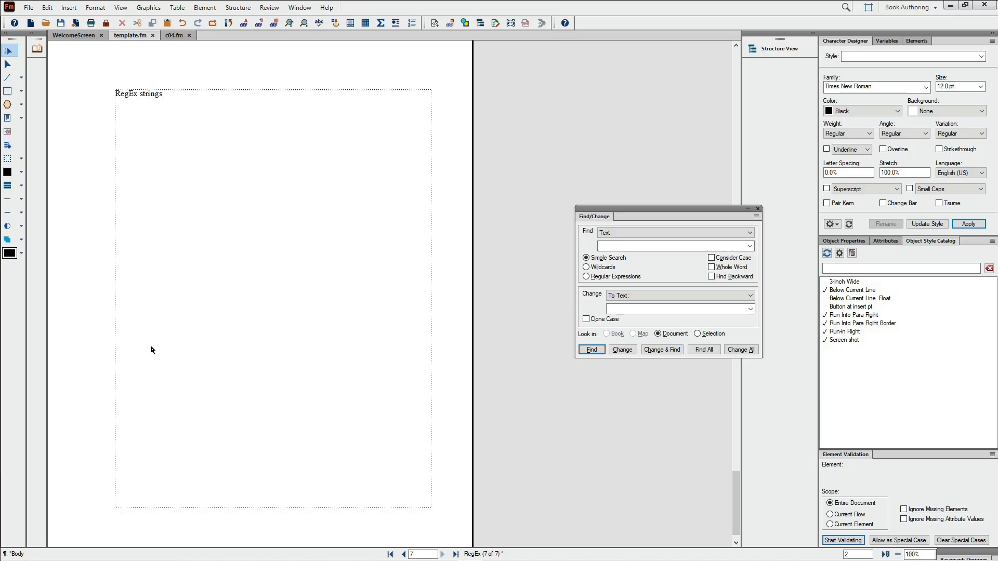
pyautogui.write(', (\\b.+\\b)')
# - Import only the Reference Pages from template.fm into c04.fm
pyautogui.hotkey('ctrl', 'Tab')
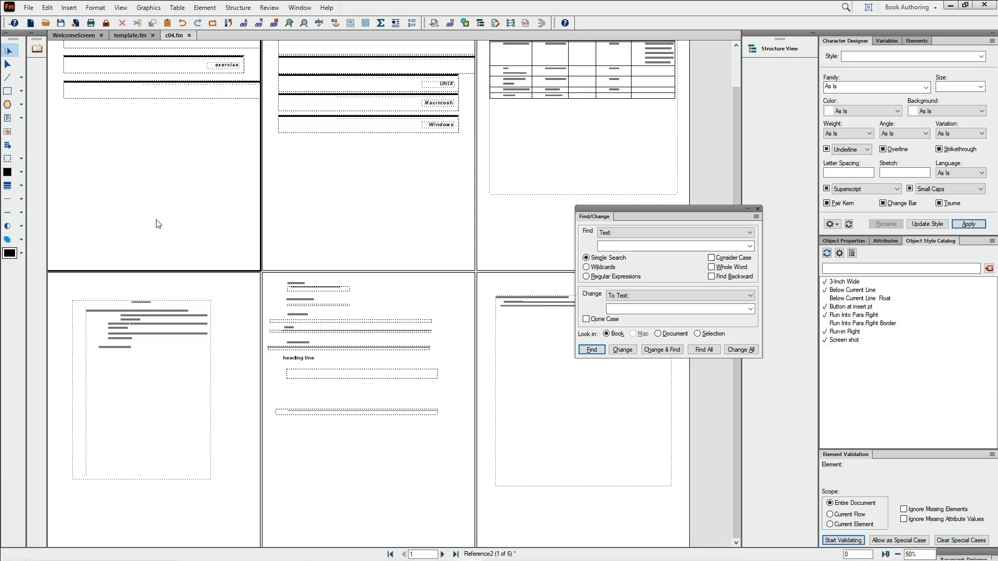
pyautogui.hotkey('alt', 'f')
pyautogui.press('i')
pyautogui.press('o')
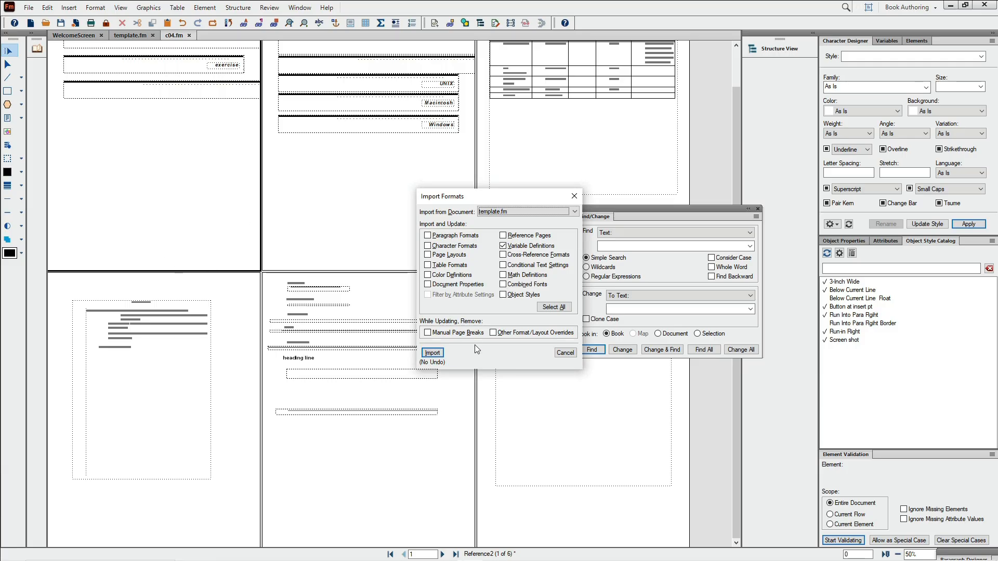
pyautogui.click(554, 308)
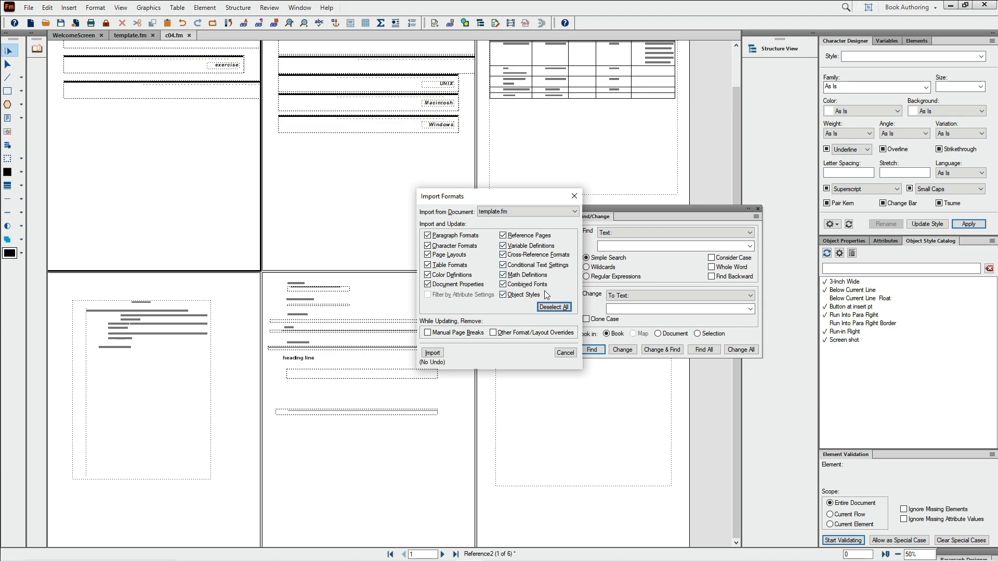
pyautogui.click(552, 307)
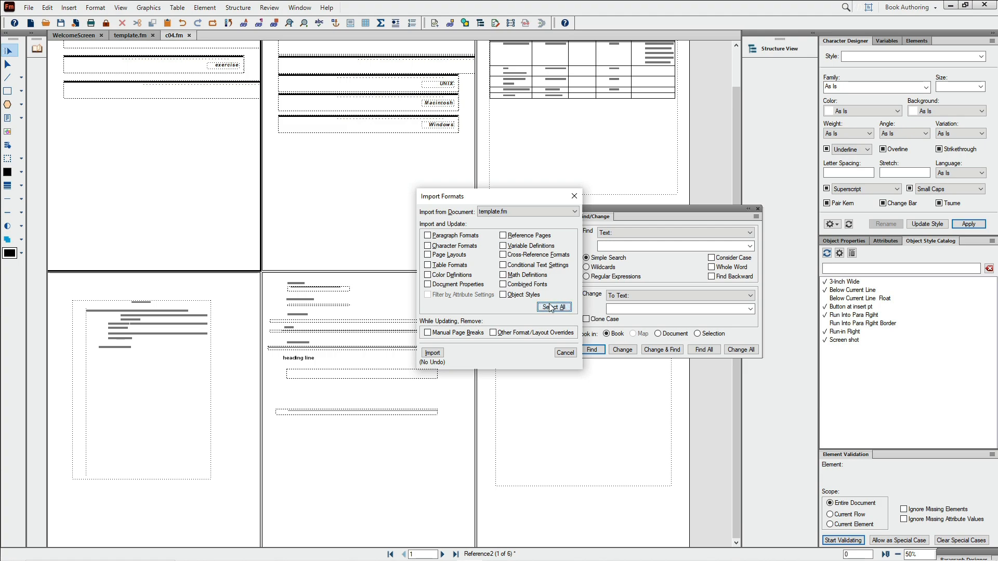
pyautogui.click(504, 235)
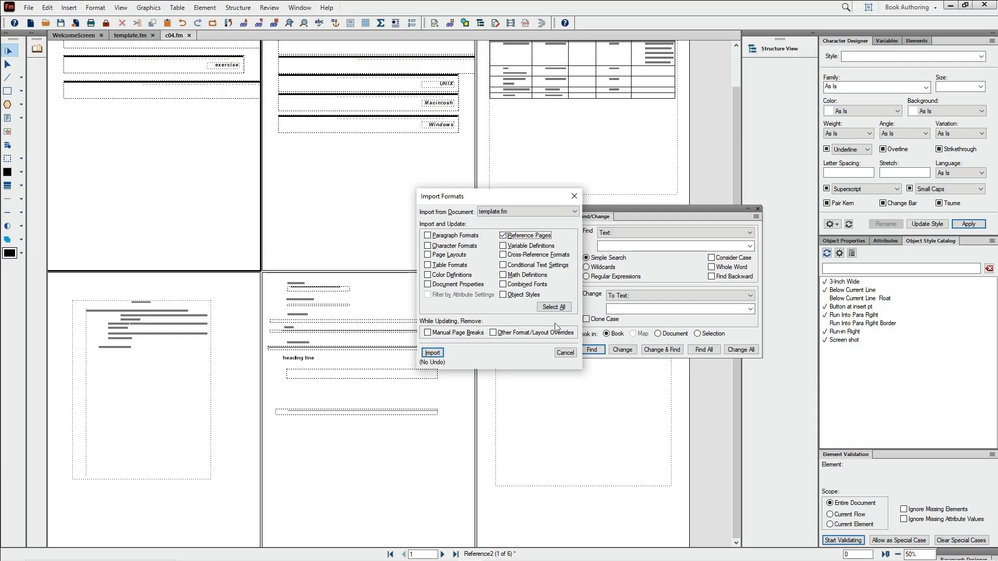
pyautogui.click(431, 352)
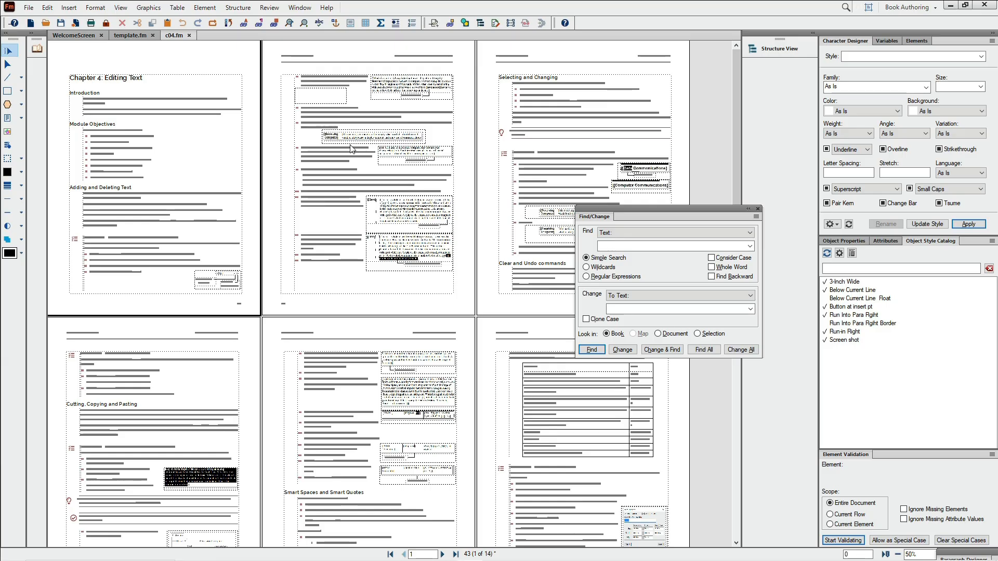
# - Display the reference pages of c04.fm and inspect the text on the imported RegEx page
pyautogui.hotkey('alt', 'v')
pyautogui.press('r')
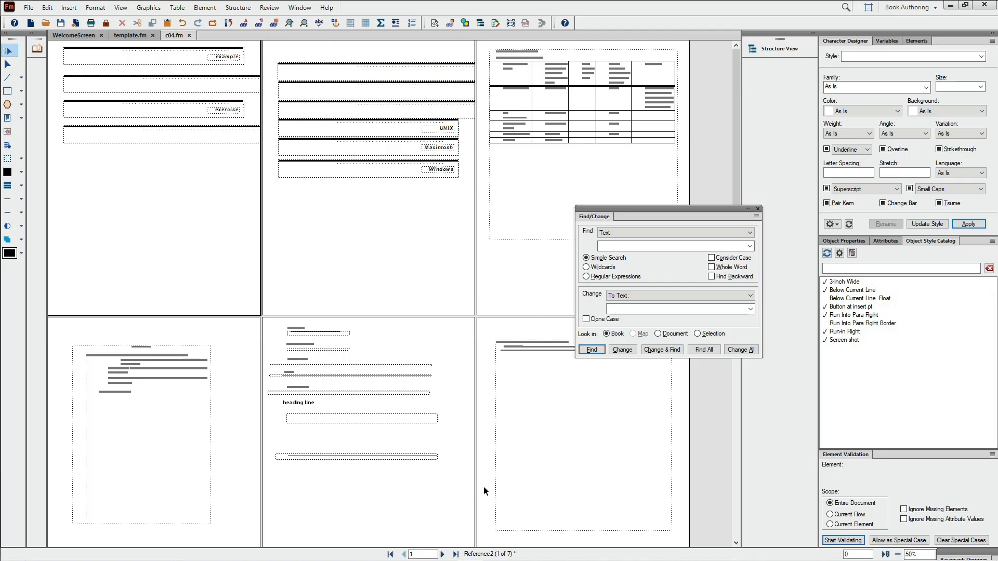
pyautogui.scroll(-10, 483, 483)
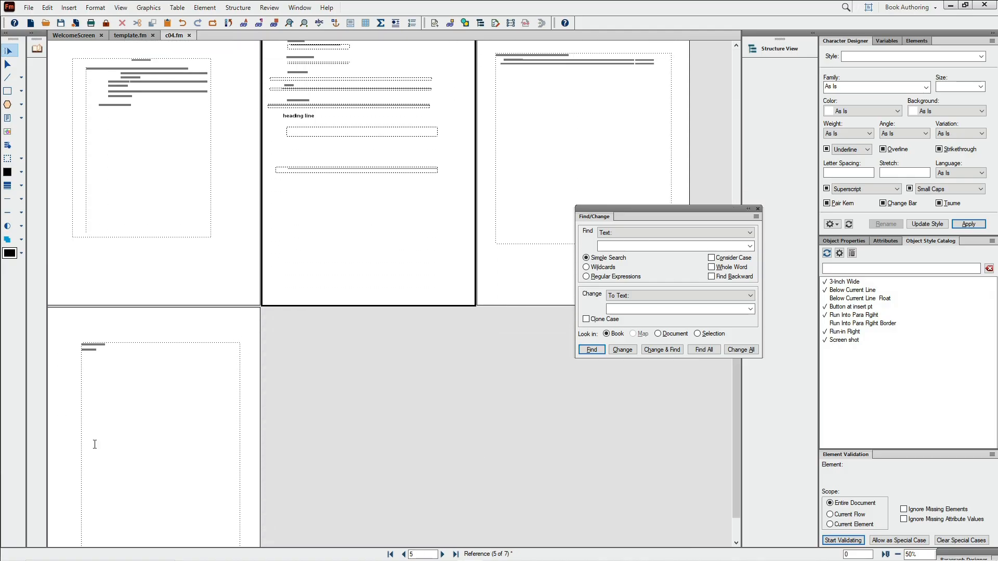
pyautogui.click(117, 358)
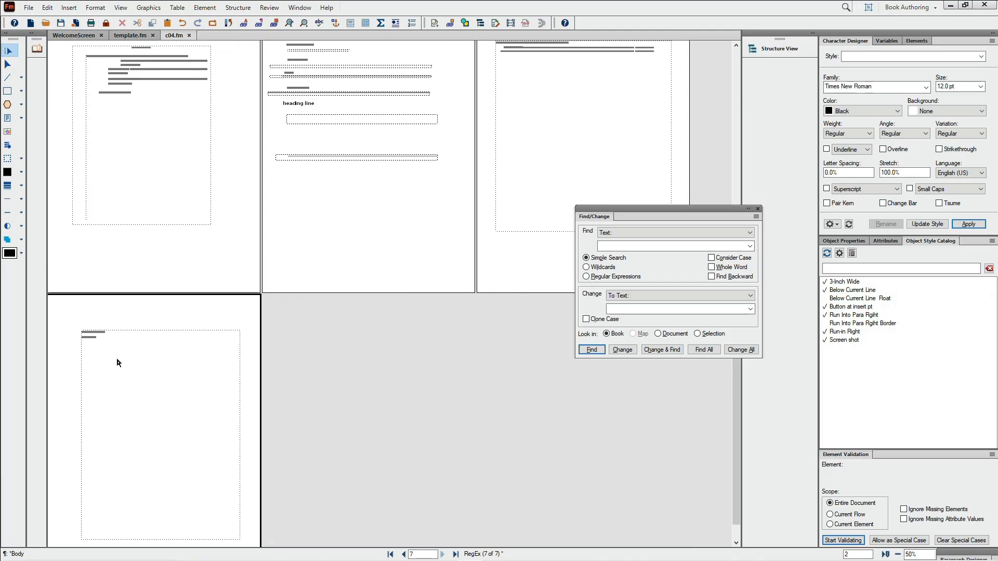
pyautogui.scroll(3, 116, 358)
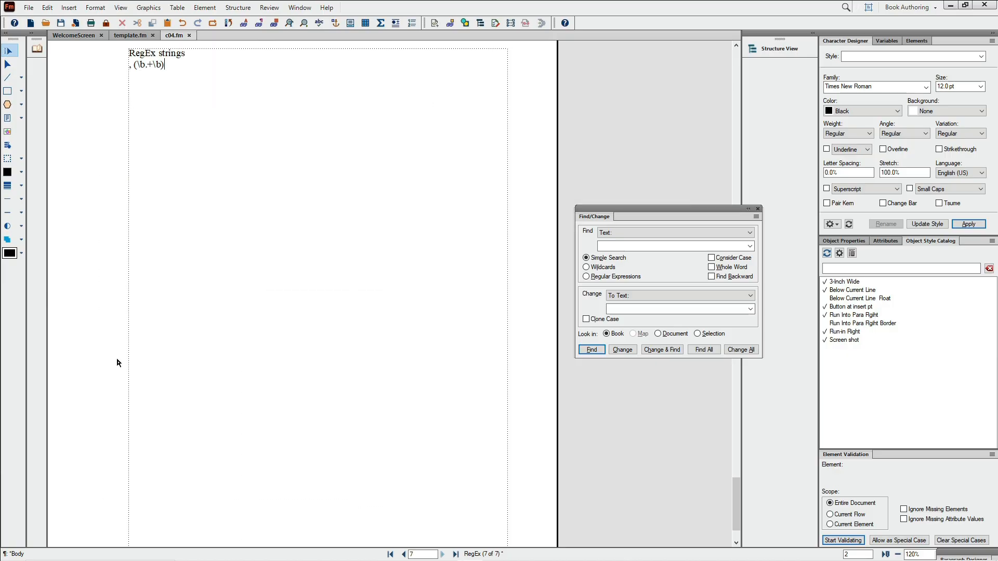